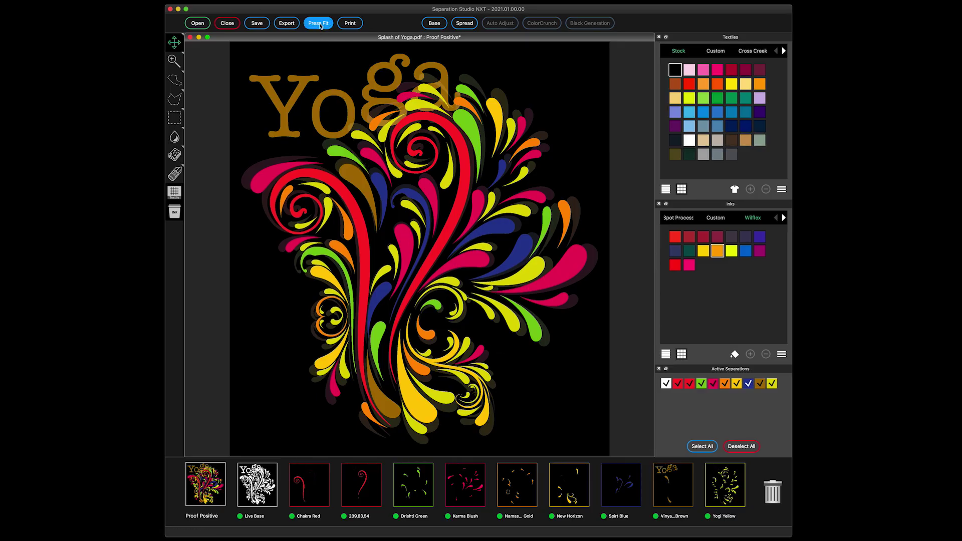
- Open Press Fit and set the press to 6 screens
left_click(320, 24)
type("2")
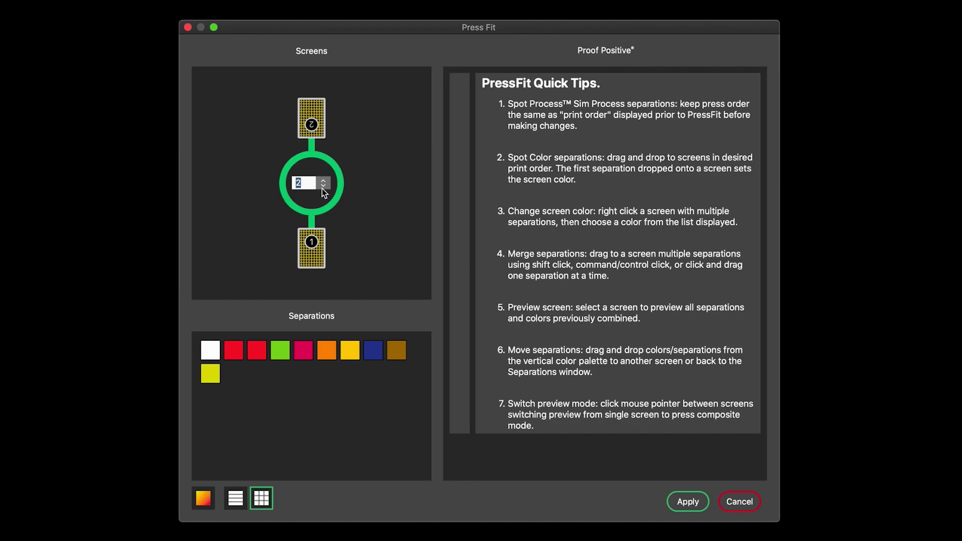
left_click(322, 188)
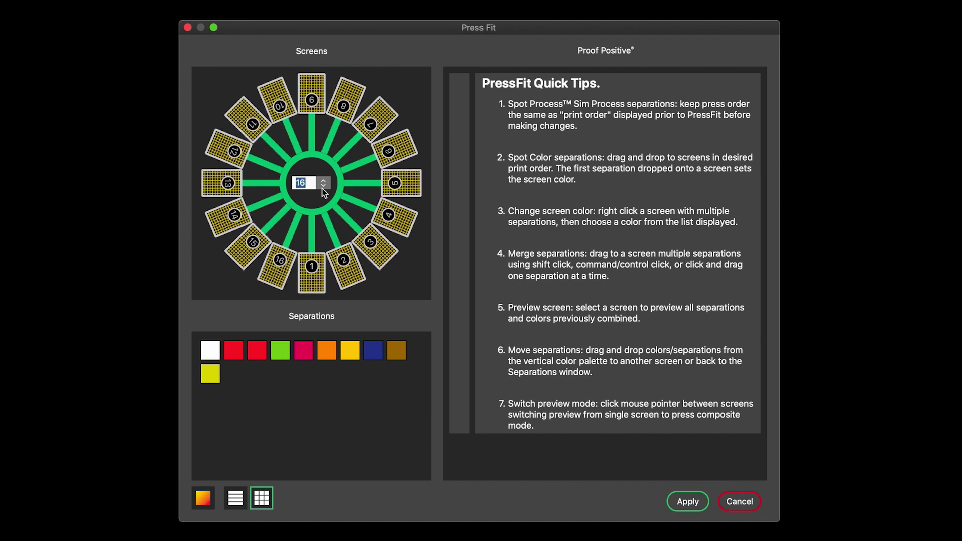
left_click(321, 189)
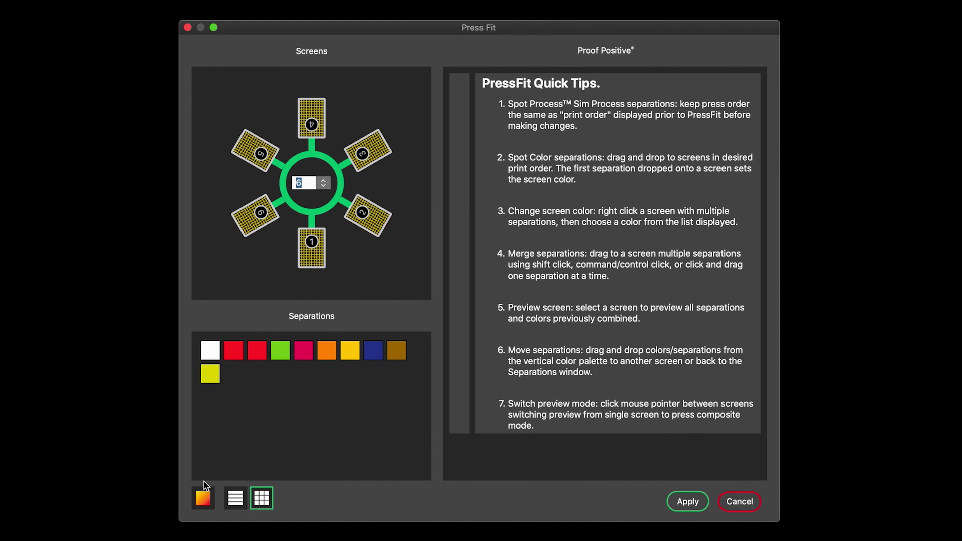
- Sort the ten separations by colour, check list view, and put white base on screen 1
left_click(204, 498)
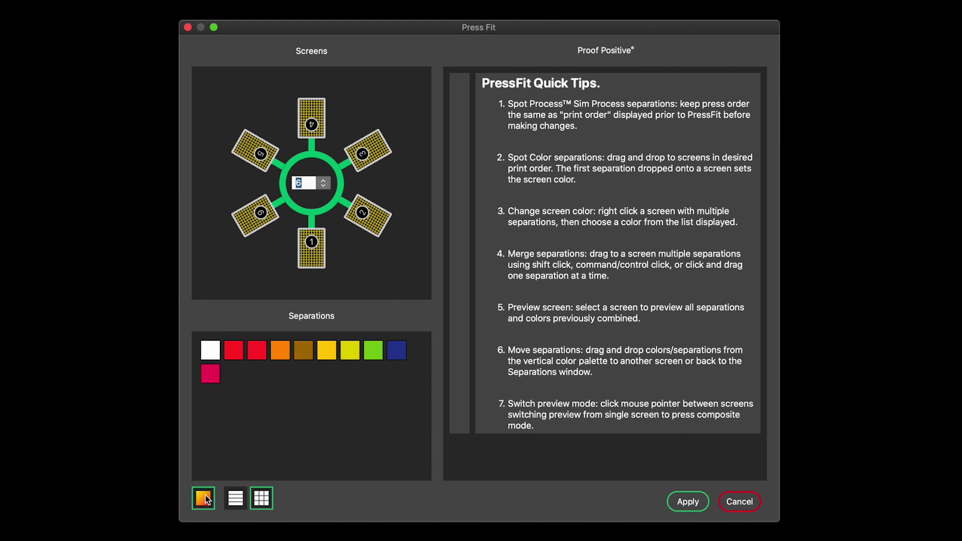
left_click(234, 499)
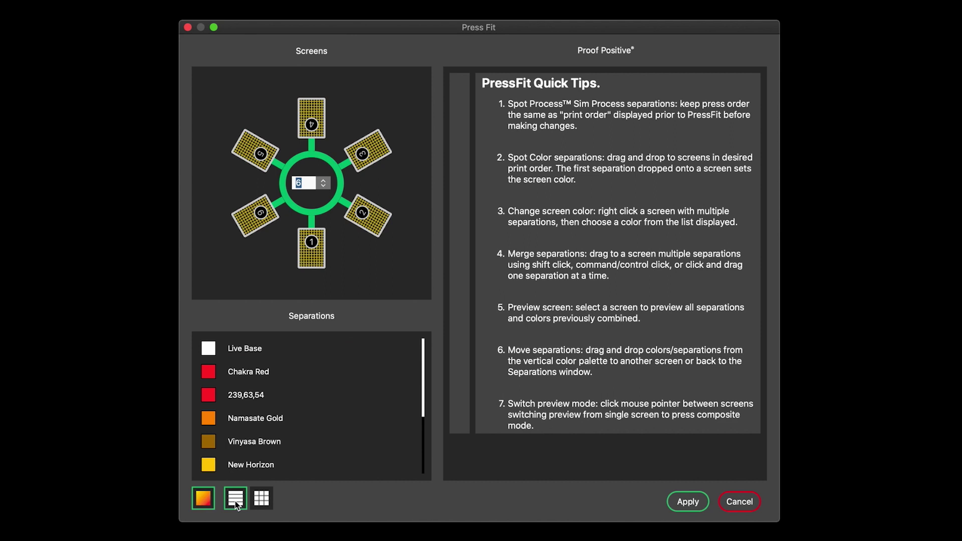
left_click(262, 501)
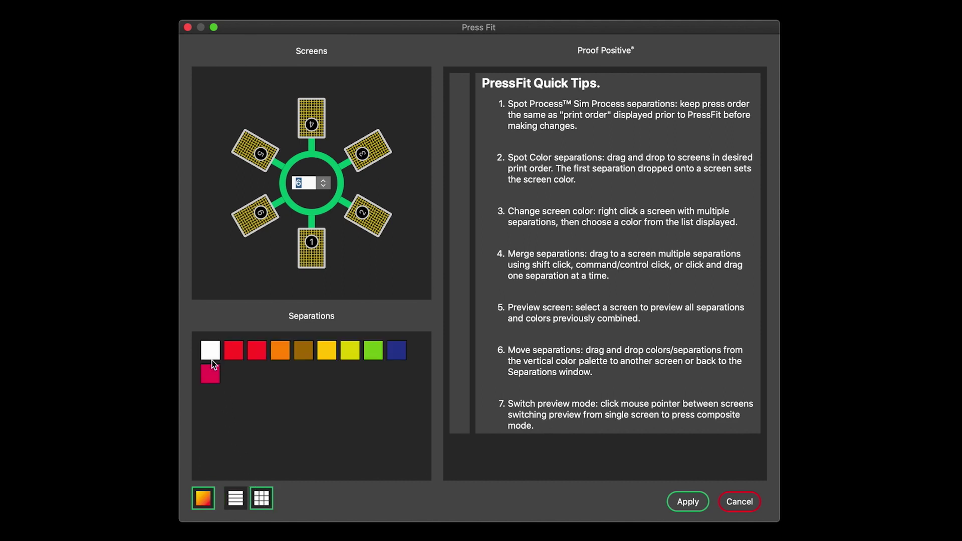
left_click_drag(213, 364, 316, 251)
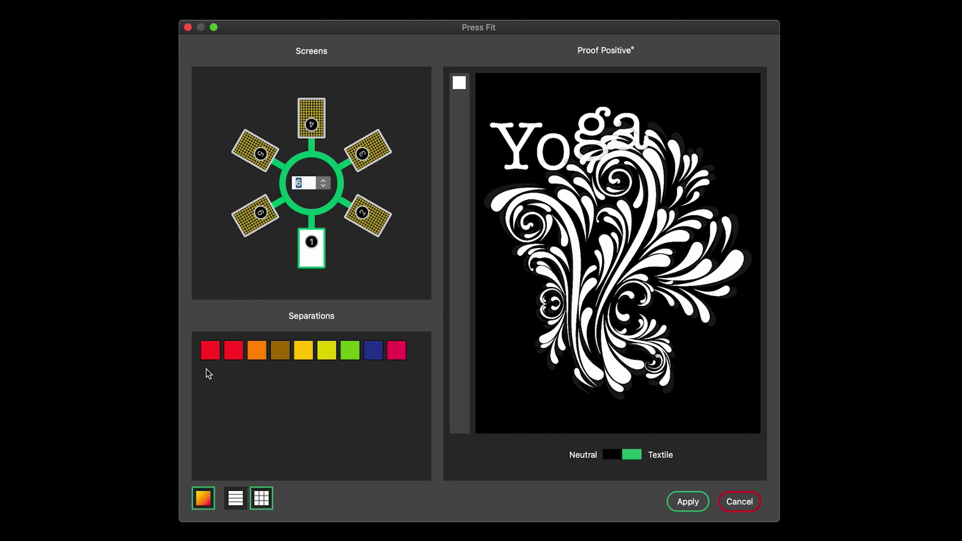
- Merge both reds and pink onto screen 2, and put blue on screen 3
left_click(237, 357)
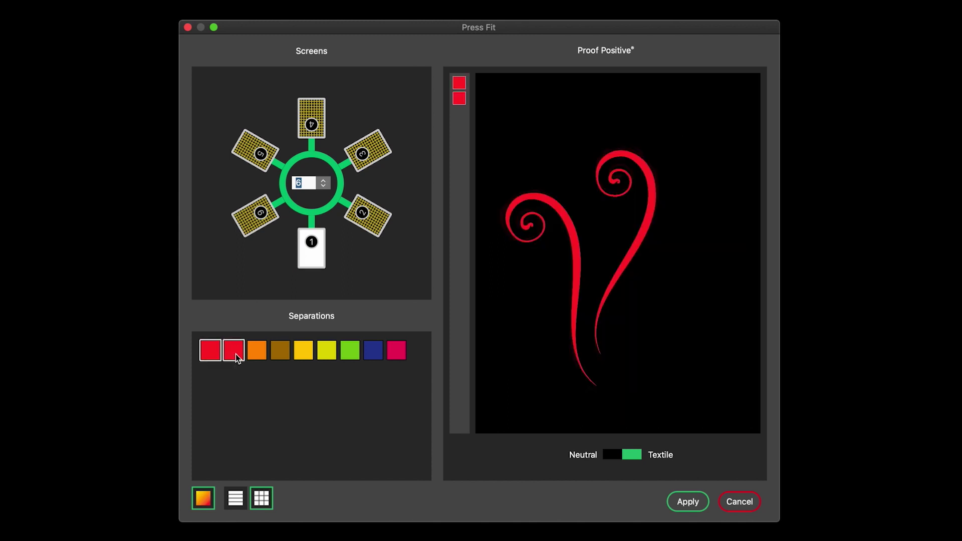
left_click(398, 353)
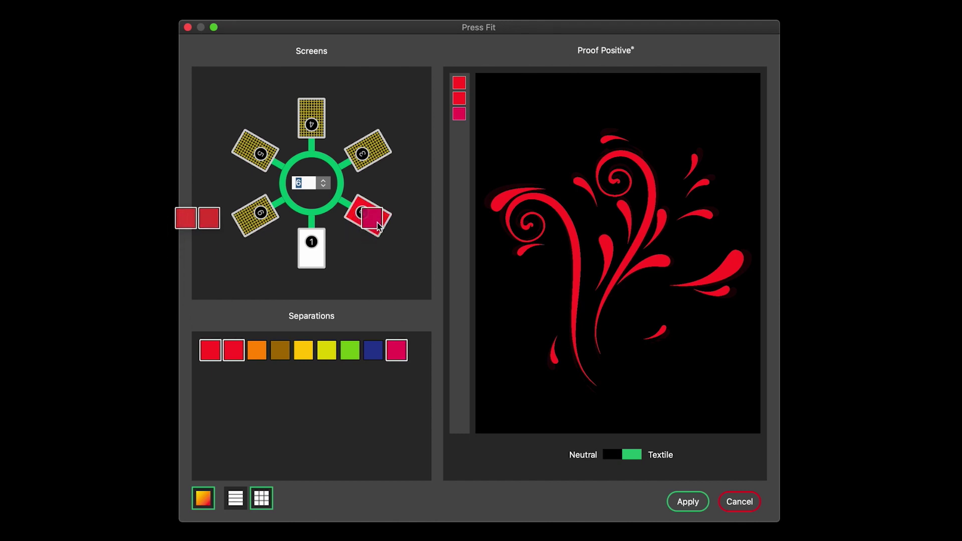
left_click_drag(400, 359, 371, 225)
left_click_drag(327, 353, 367, 150)
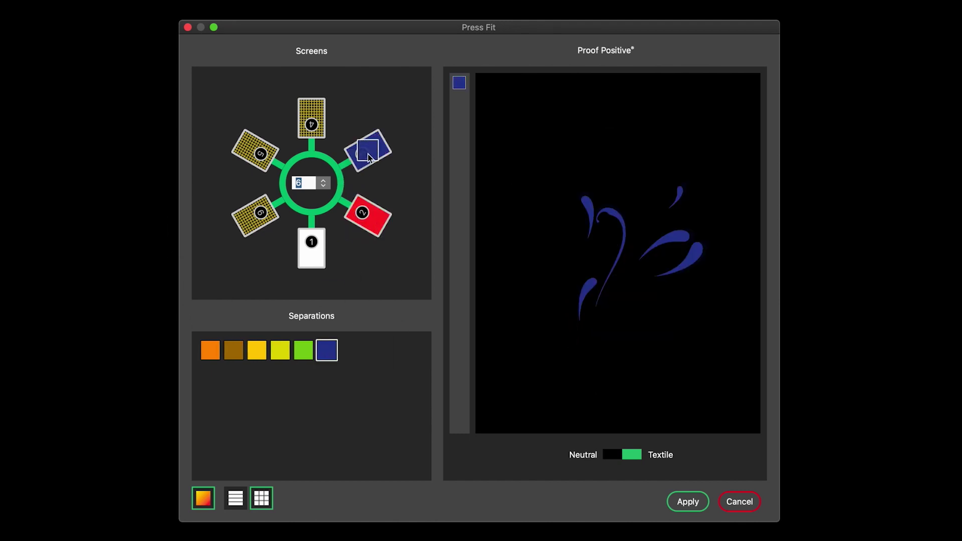
- Place yellow and green on screen 4, brown on 5, orange and yellow on 6
left_click(279, 359)
left_click_drag(280, 360, 311, 120)
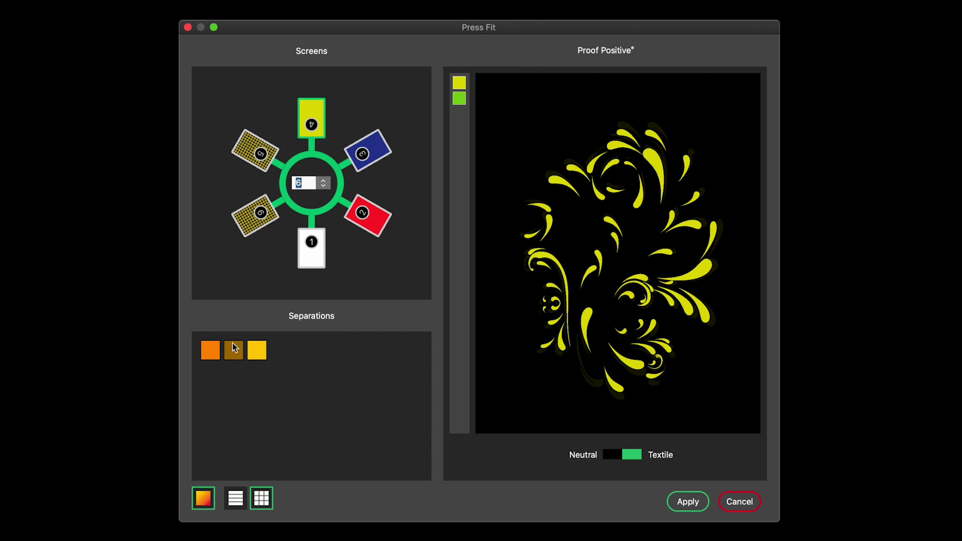
left_click_drag(234, 350, 255, 151)
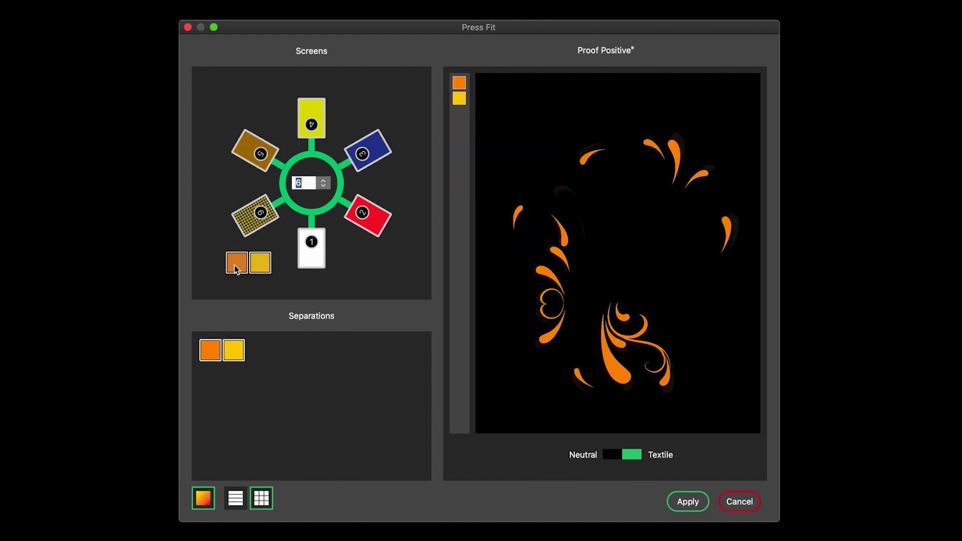
left_click_drag(211, 350, 256, 213)
left_click(382, 224)
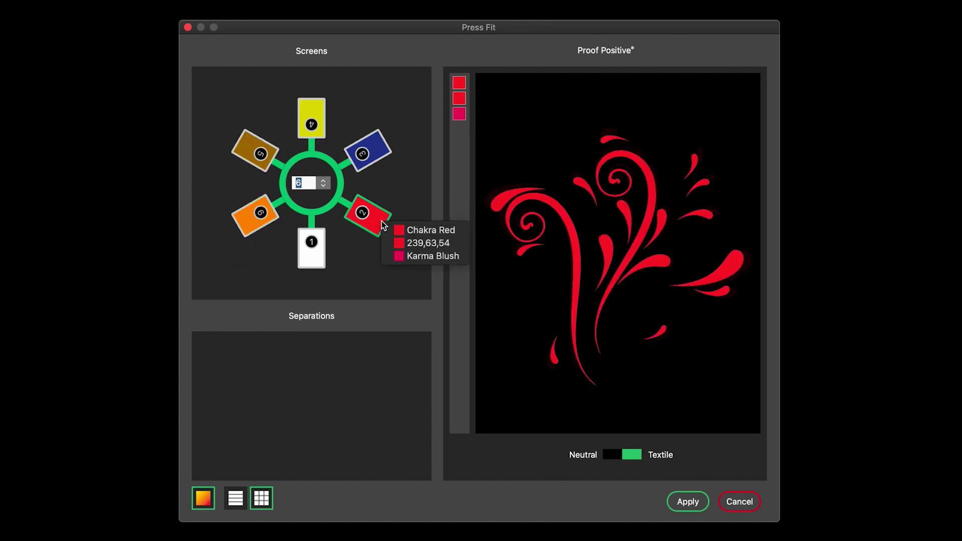
- Try Karma Blush as screen 2's colour, then set it back to Chakra Red
left_click(398, 256)
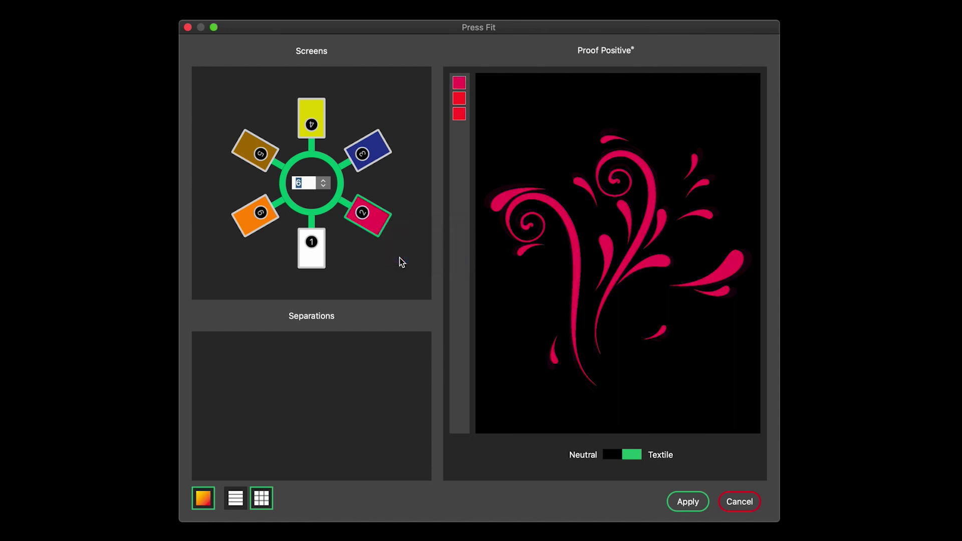
left_click(377, 227)
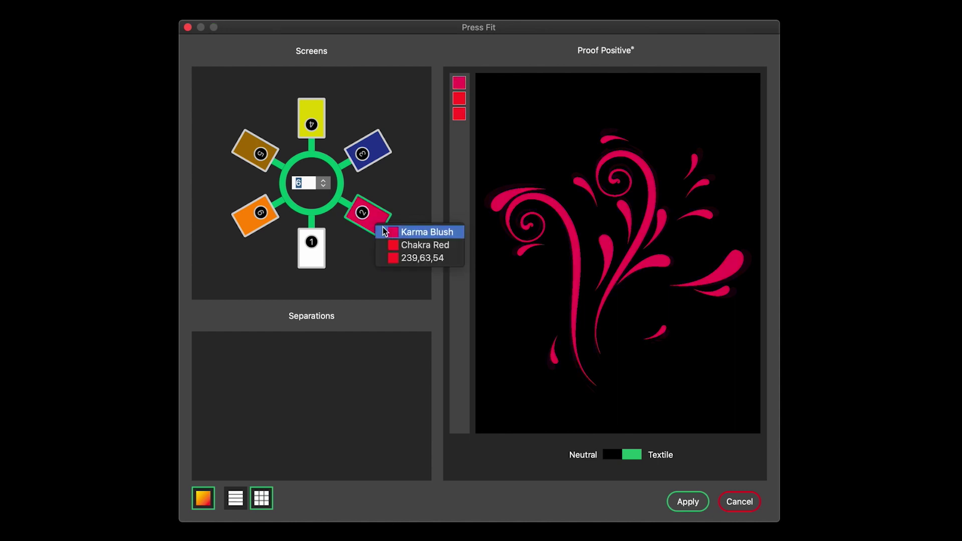
left_click(404, 245)
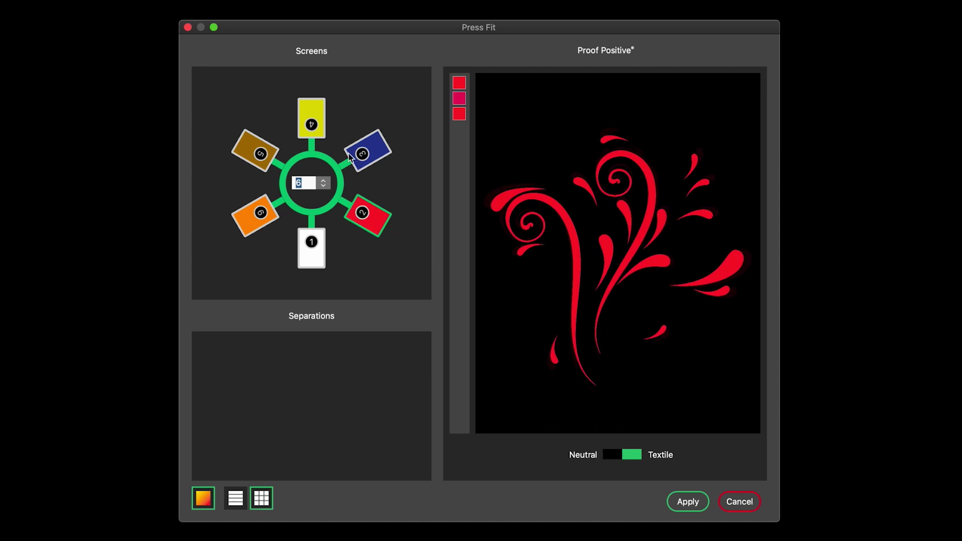
- Preview screen 4's merged separations, then its yellow and green individually
left_click(320, 121)
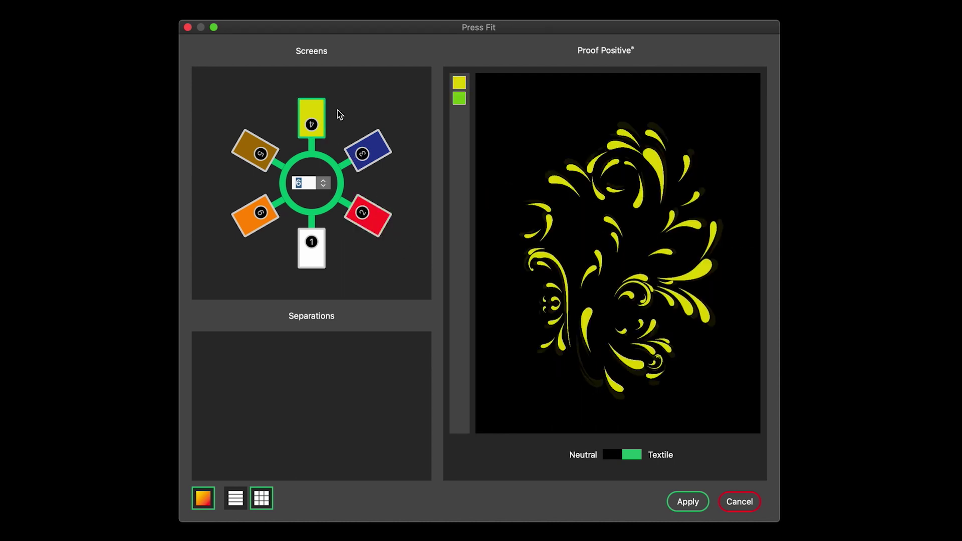
left_click(461, 84)
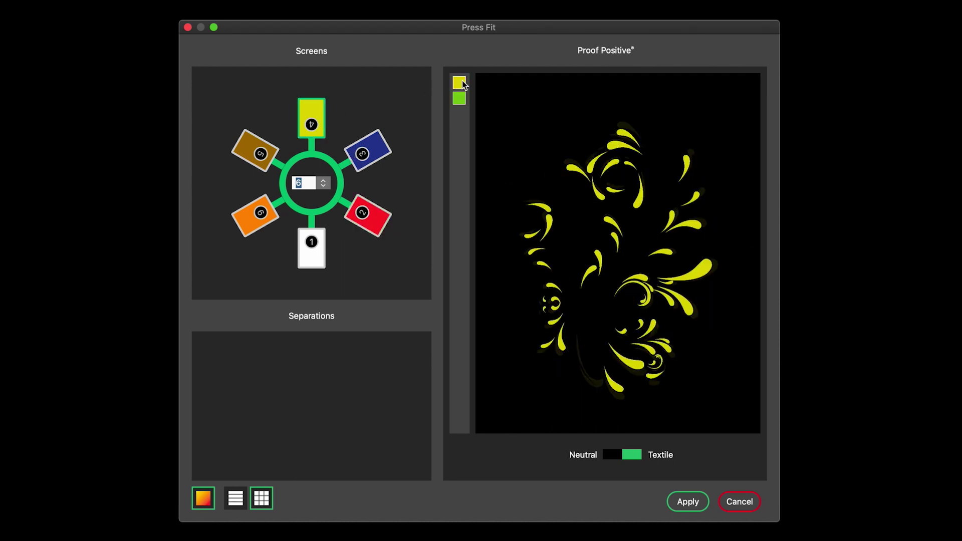
left_click(459, 104)
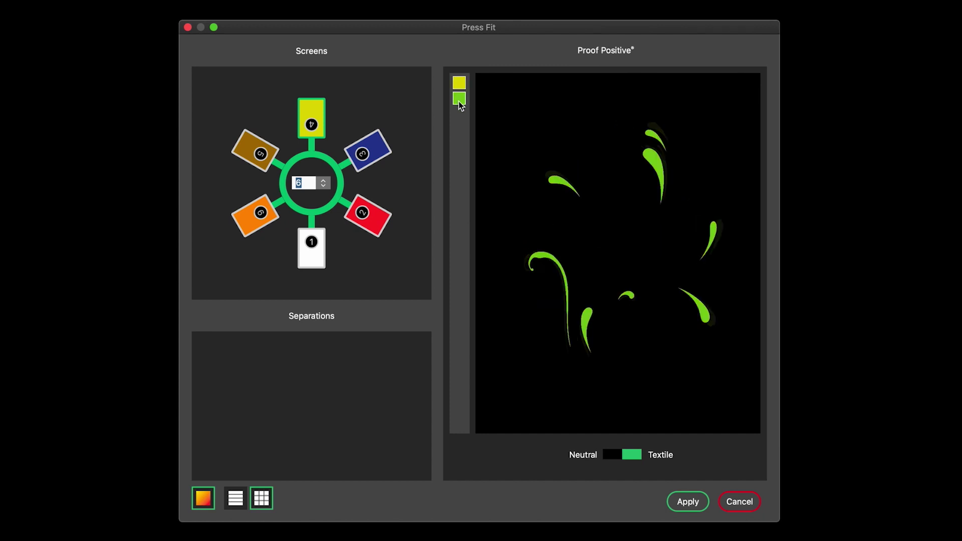
- Move the green separation onto screen 6 and the yellow onto screen 4
left_click_drag(459, 104, 244, 222)
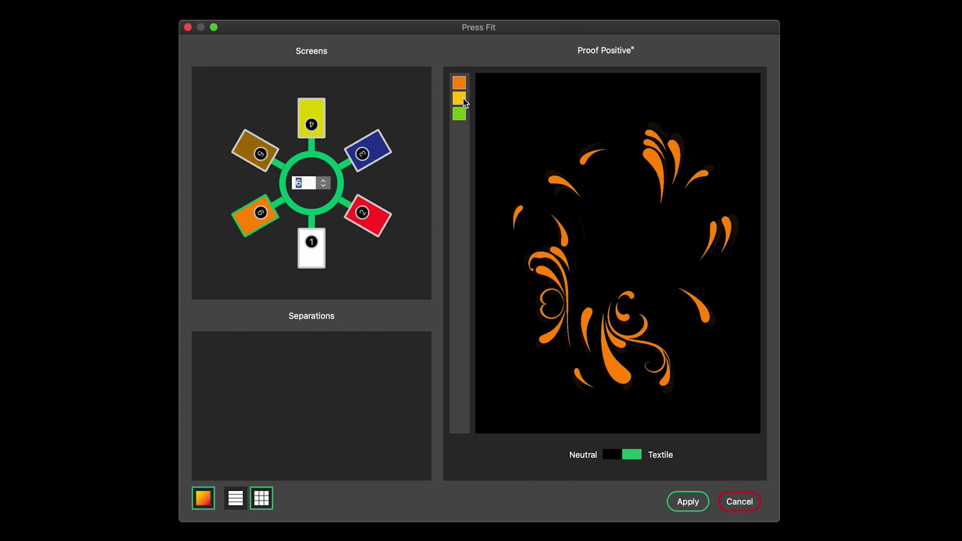
left_click_drag(460, 98, 314, 114)
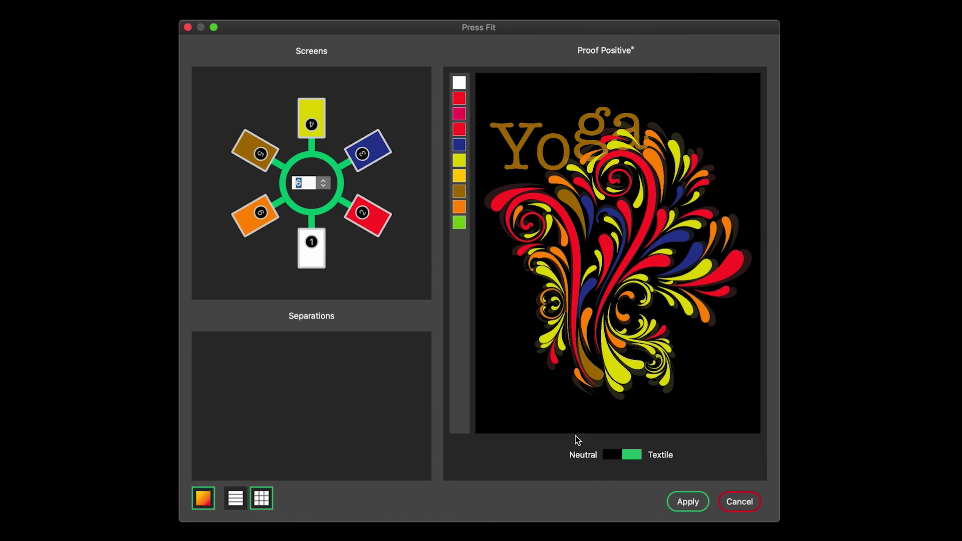
- Compare the proof on Neutral and Textile backgrounds, then apply the six-screen press fit
left_click(614, 463)
left_click(636, 460)
left_click(685, 501)
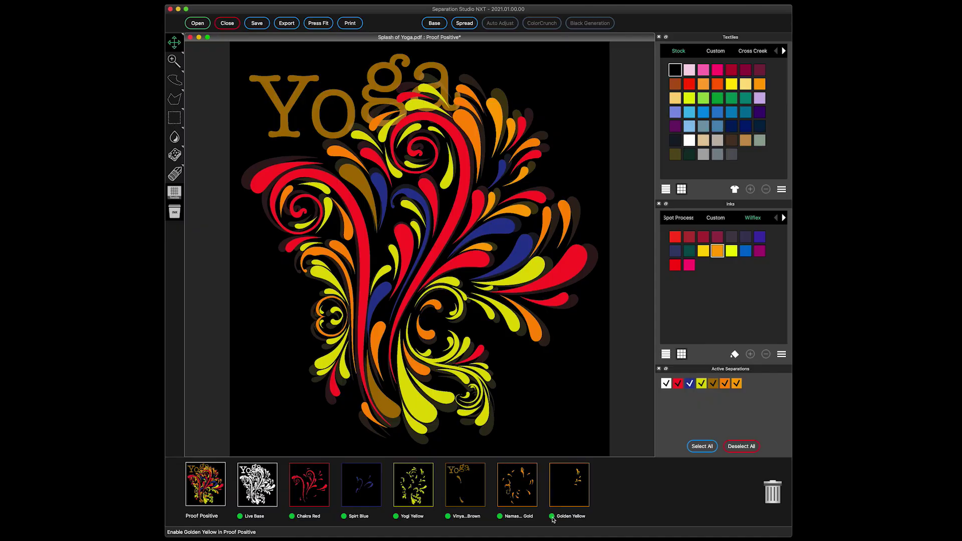
- Check the yellow separation and delete the stray Golden Yellow from Active Separations
left_click(552, 516)
left_click(552, 516)
left_click_drag(569, 485, 774, 502)
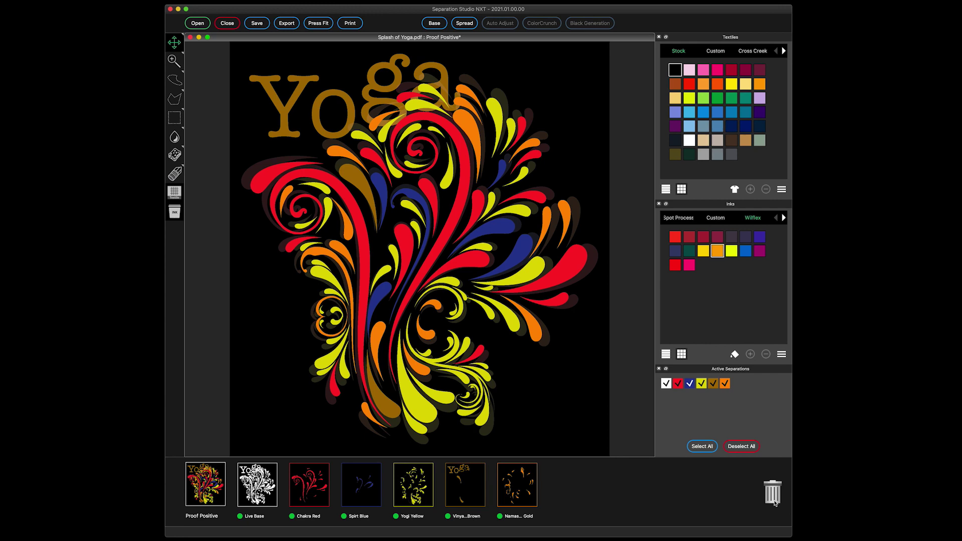